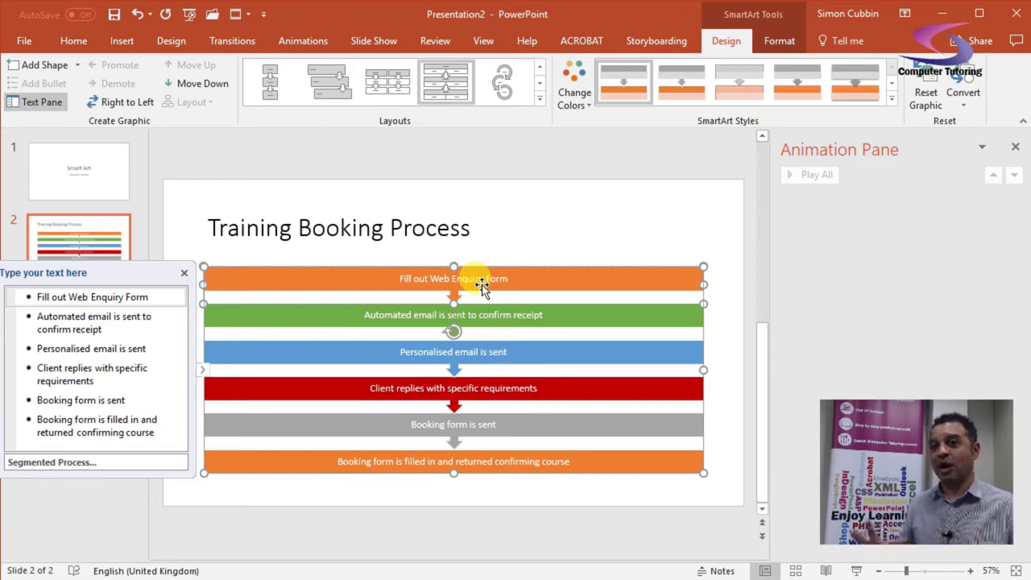
Step: Apply a Fade entrance animation to the six-step 'Training Booking Process' SmartArt on slide 2
left_click(304, 45)
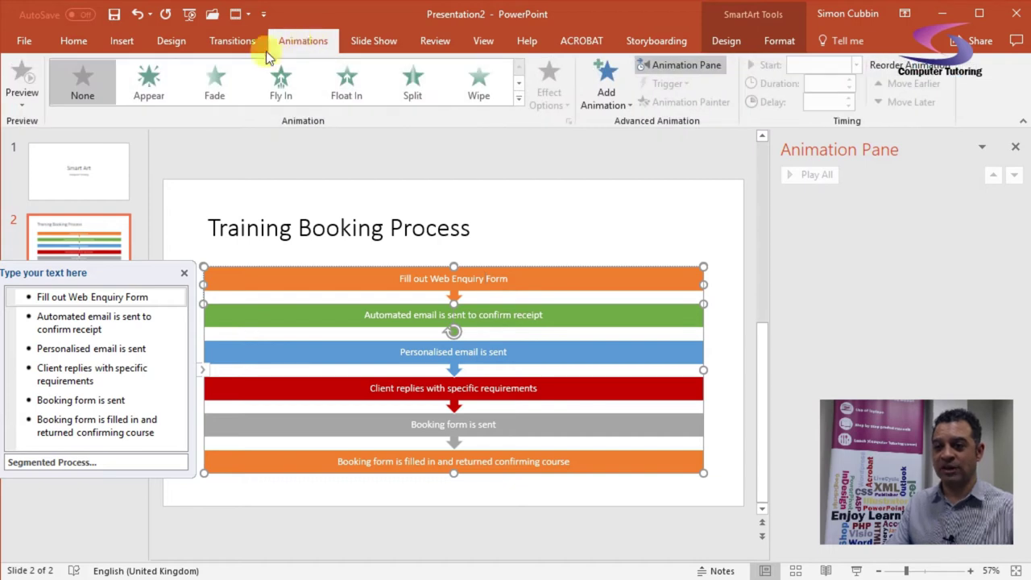
left_click(218, 83)
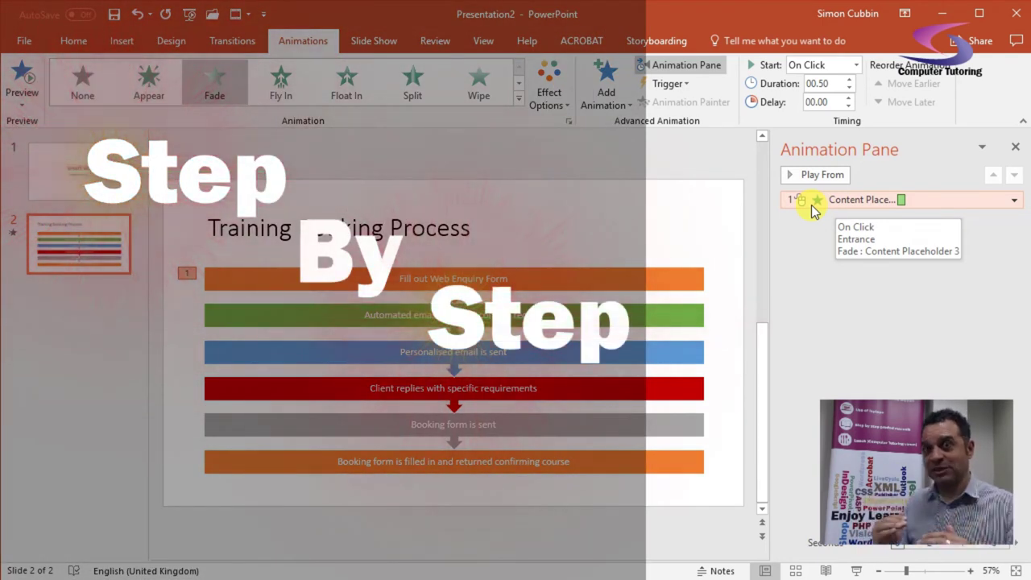
left_click(250, 281)
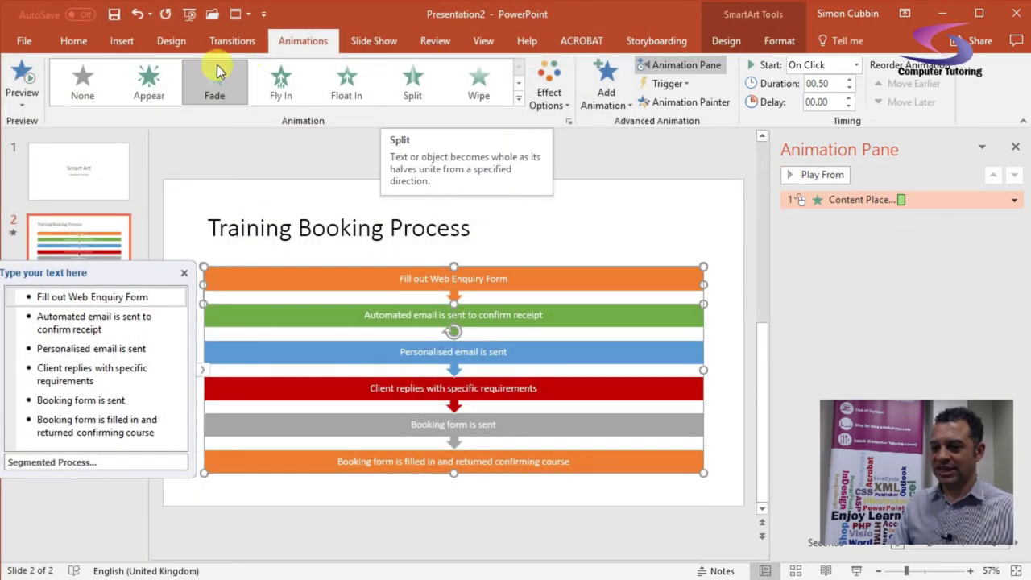
left_click(563, 97)
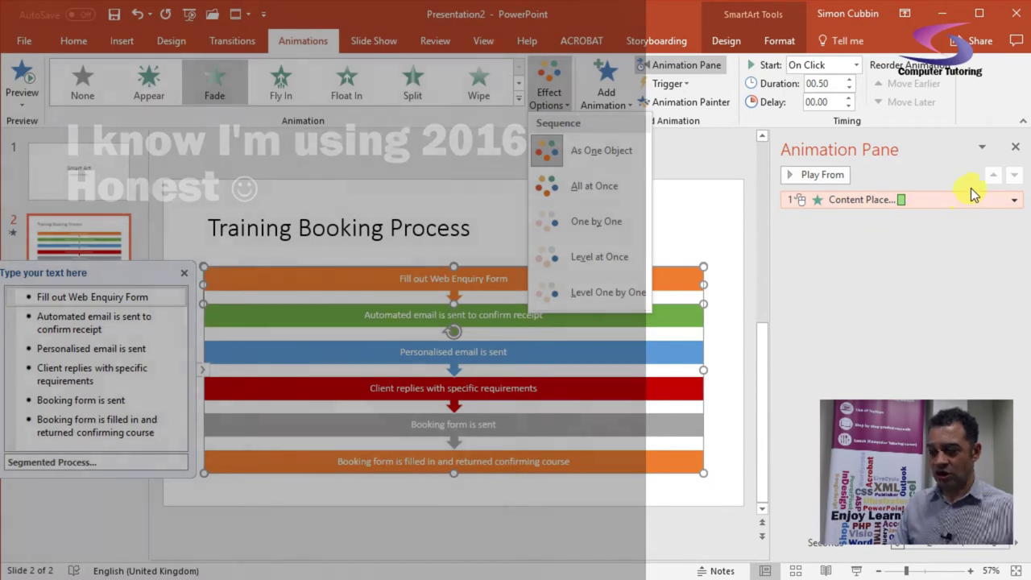
left_click(914, 431)
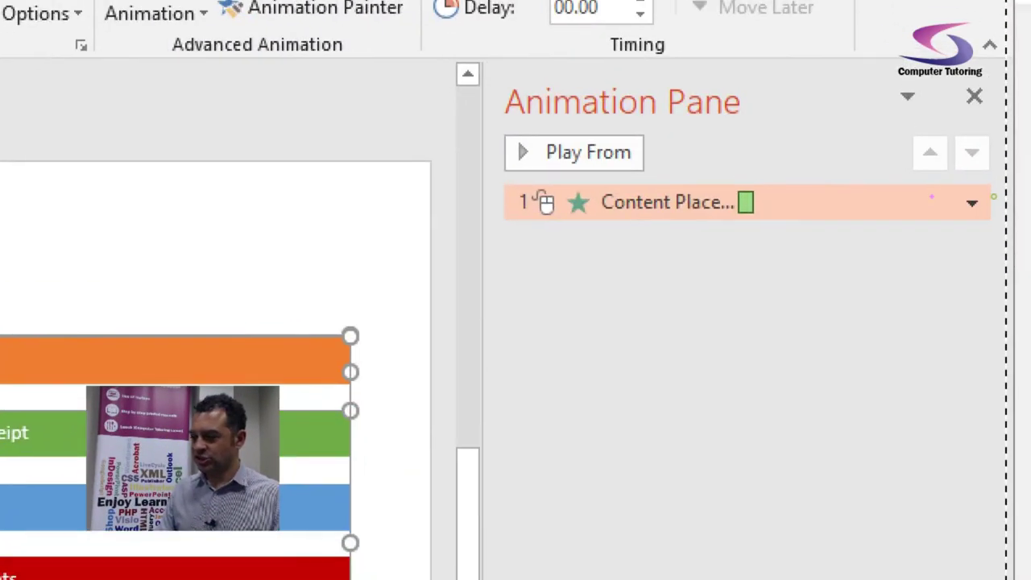
left_click_drag(944, 168, 987, 234)
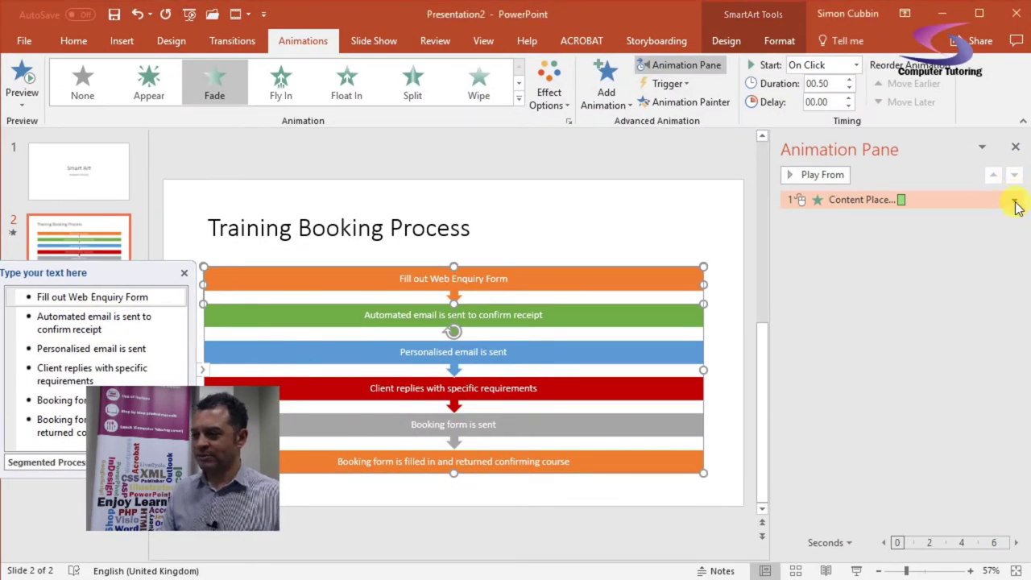
left_click(1016, 203)
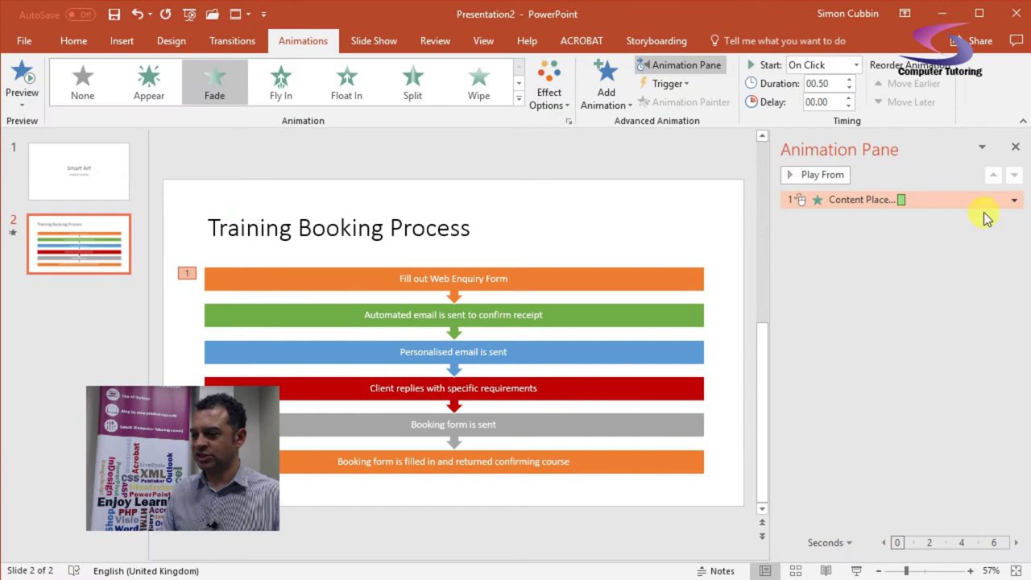
Step: Open Effect Options for the diagram's Fade animation and show its SmartArt Animation settings
left_click(1016, 203)
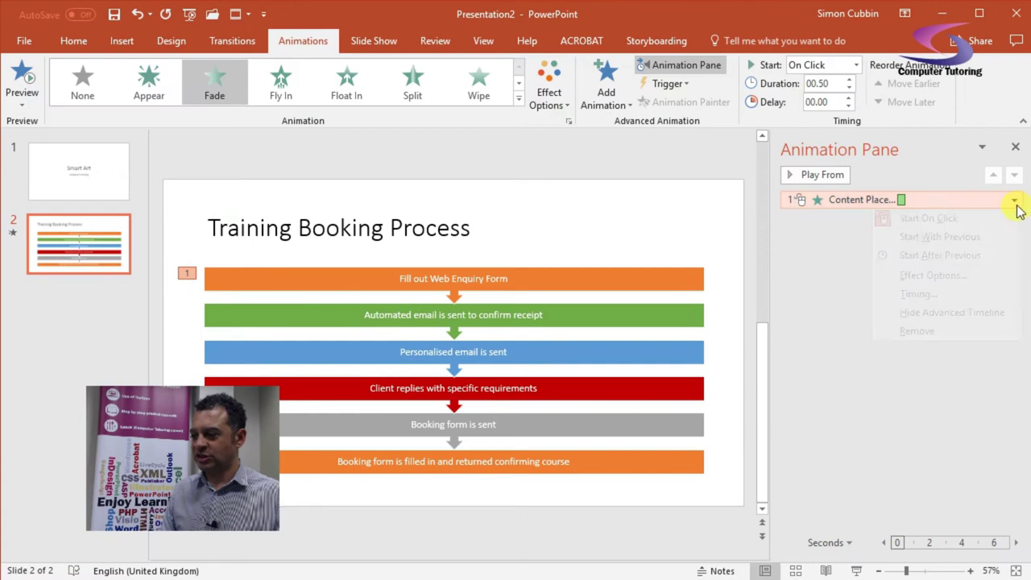
left_click(957, 275)
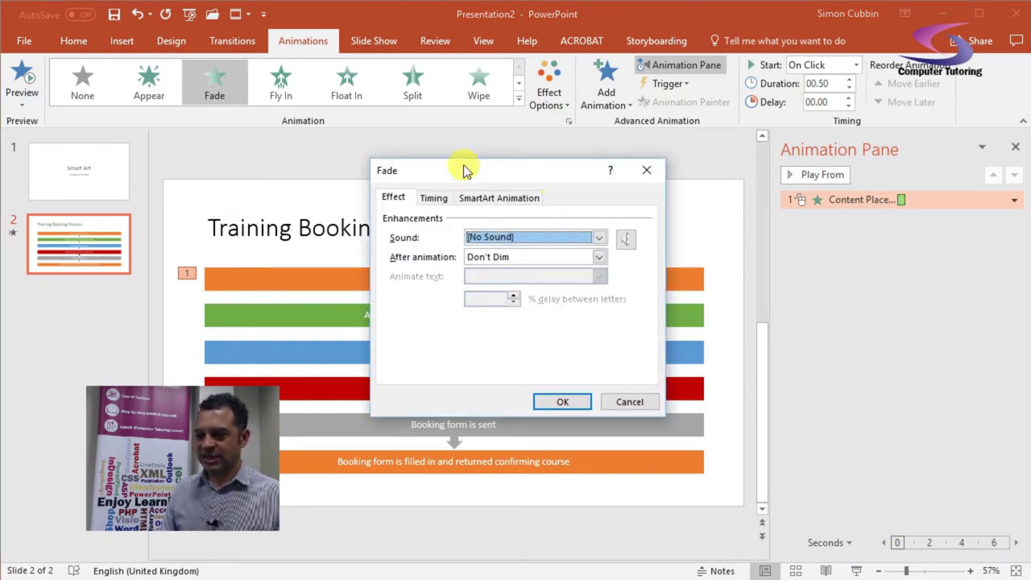
left_click_drag(453, 172, 390, 168)
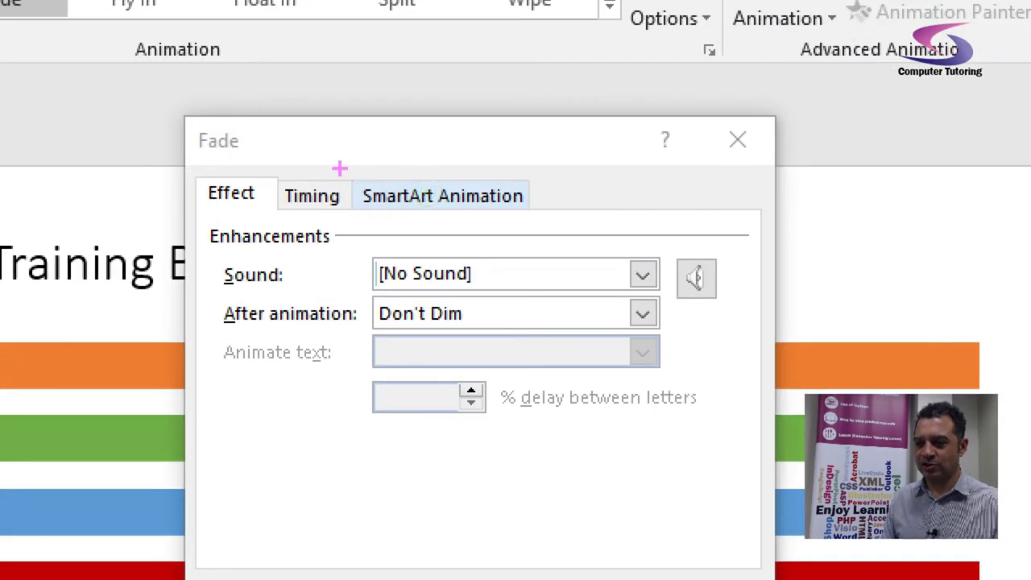
left_click_drag(339, 167, 551, 214)
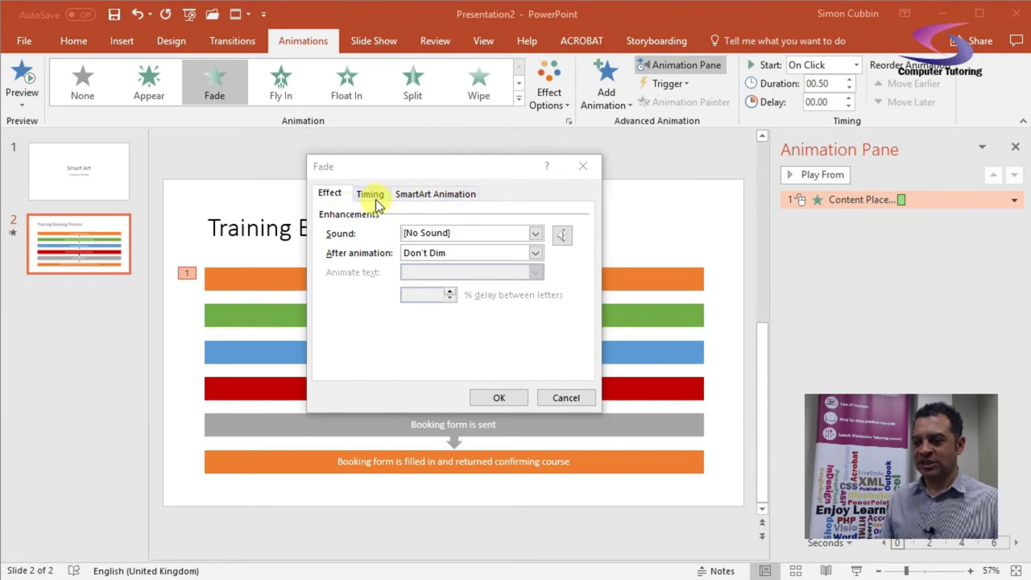
left_click(429, 194)
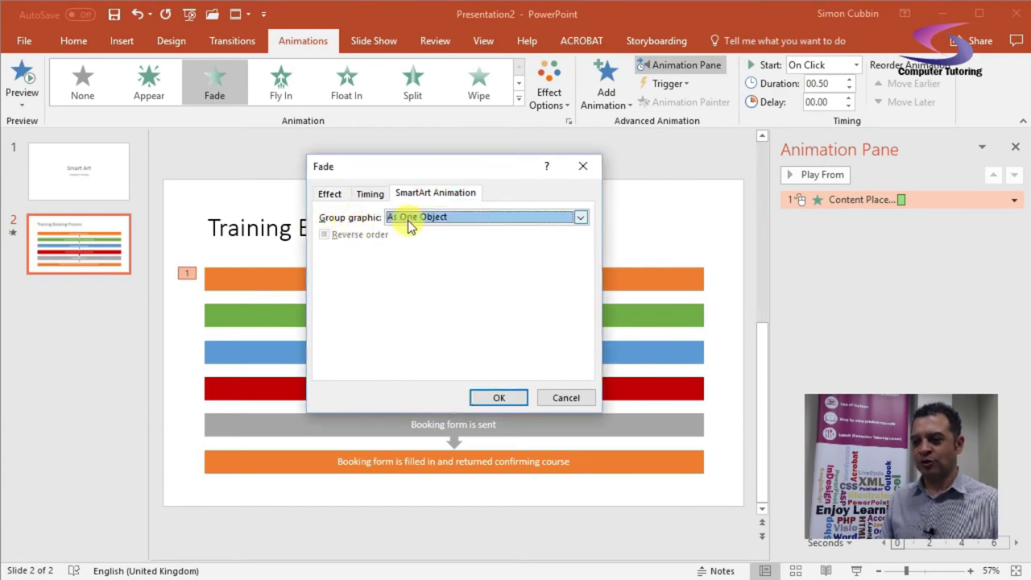
Step: Set Group graphic to One by one for the Fade animation, then preview it in a slide show
left_click(580, 217)
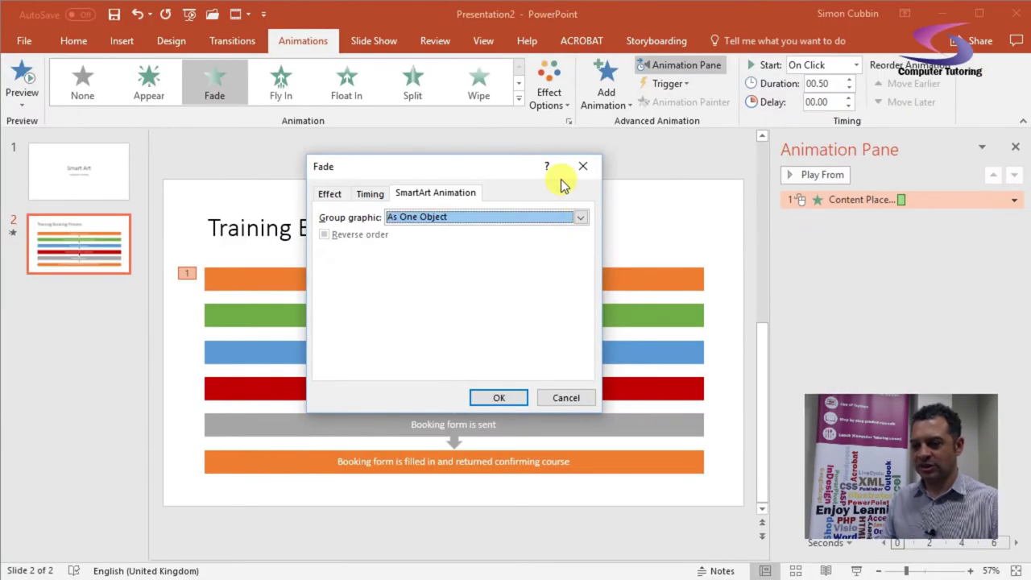
left_click(580, 214)
left_click(427, 253)
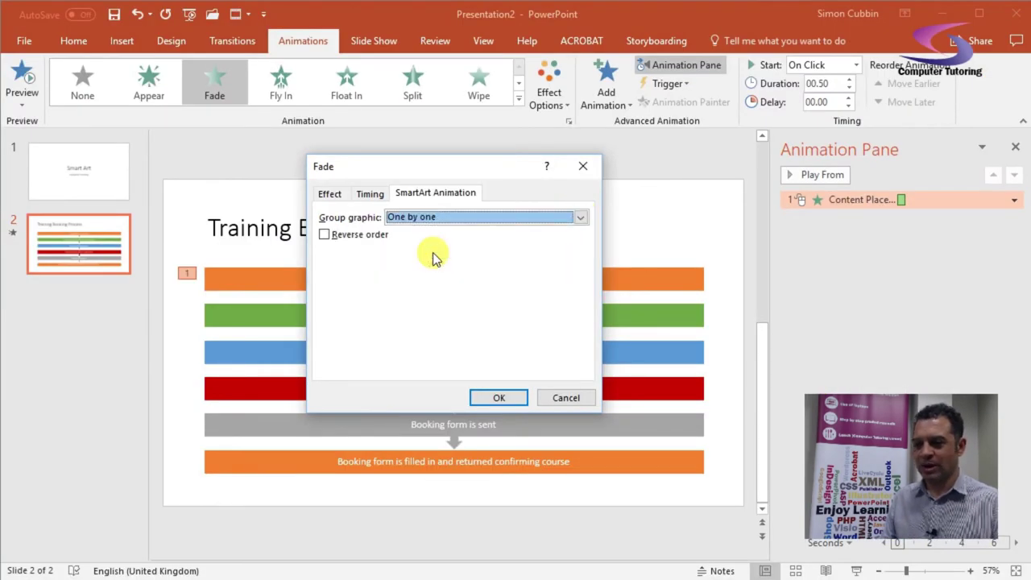
left_click(499, 398)
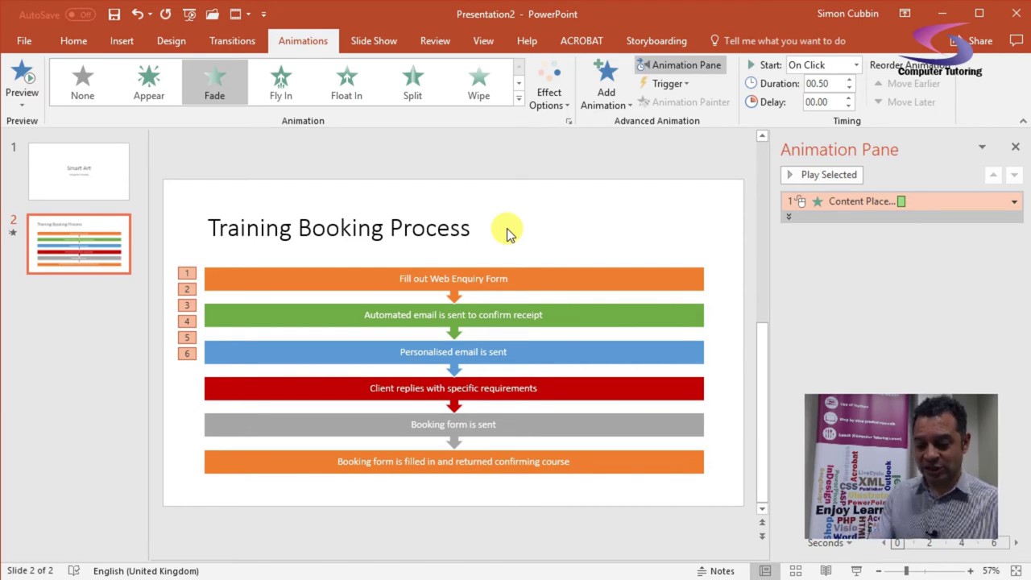
key("shift+F5")
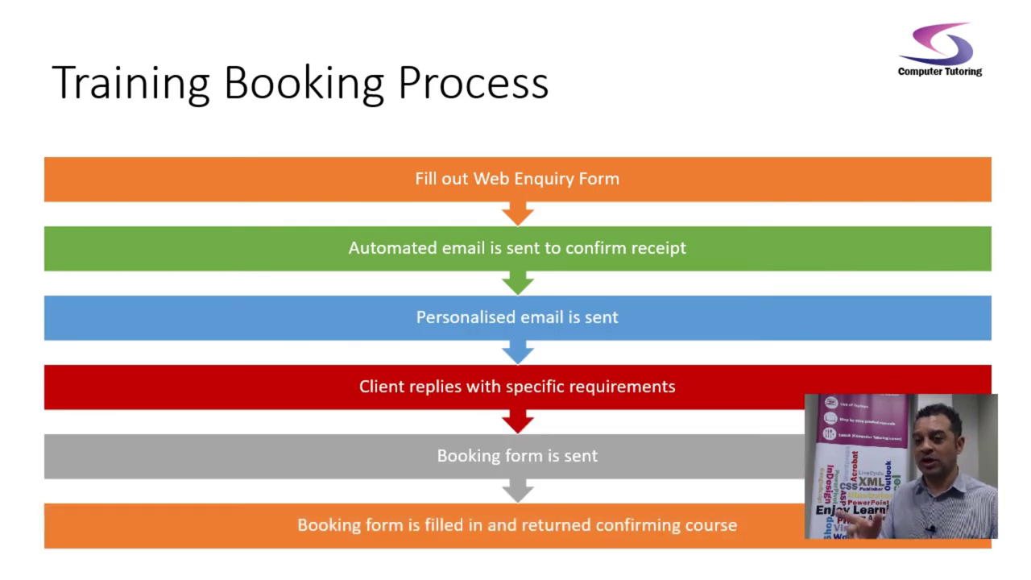
key("Left")
key("Left")
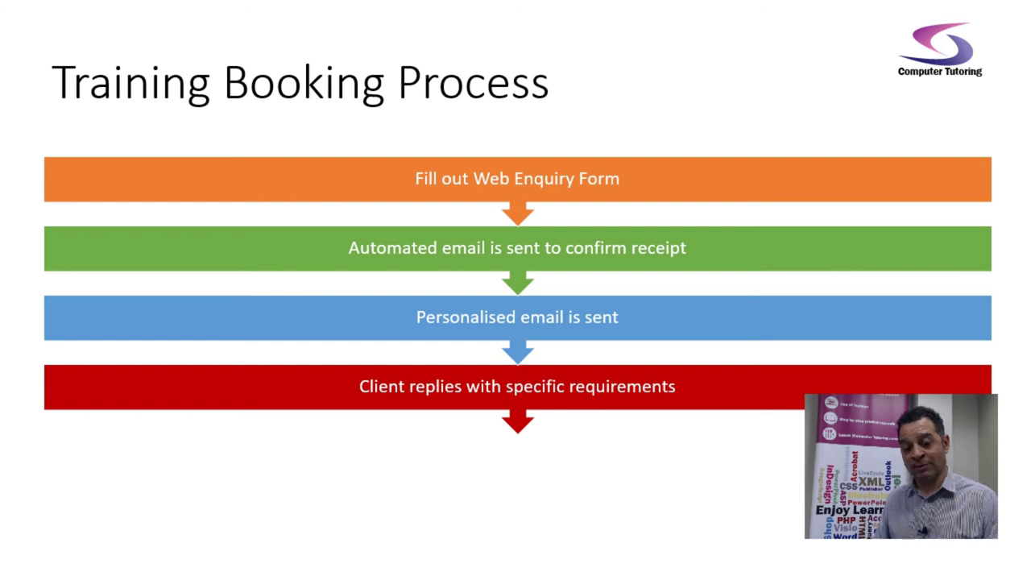
key("Escape")
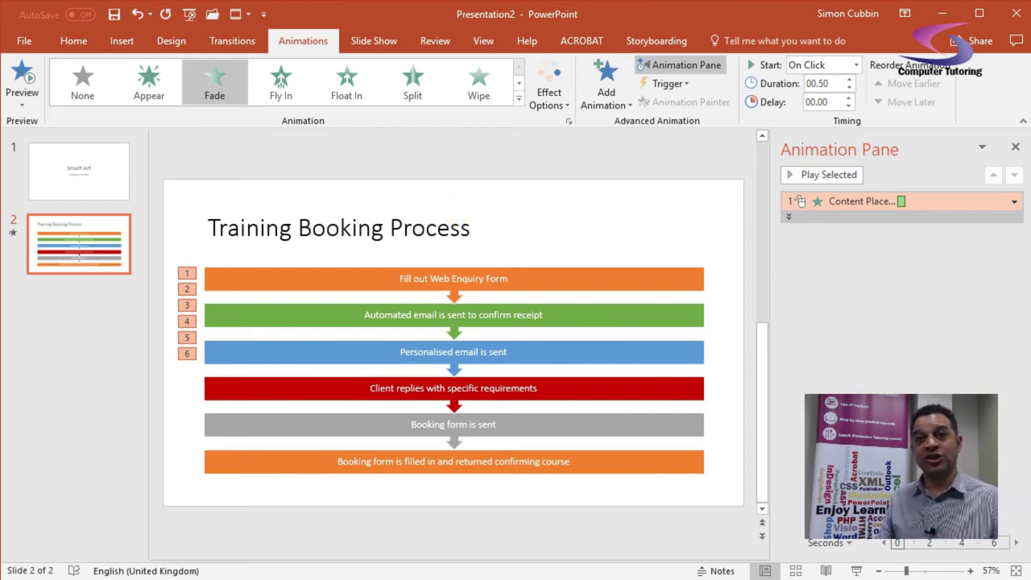
left_click(74, 41)
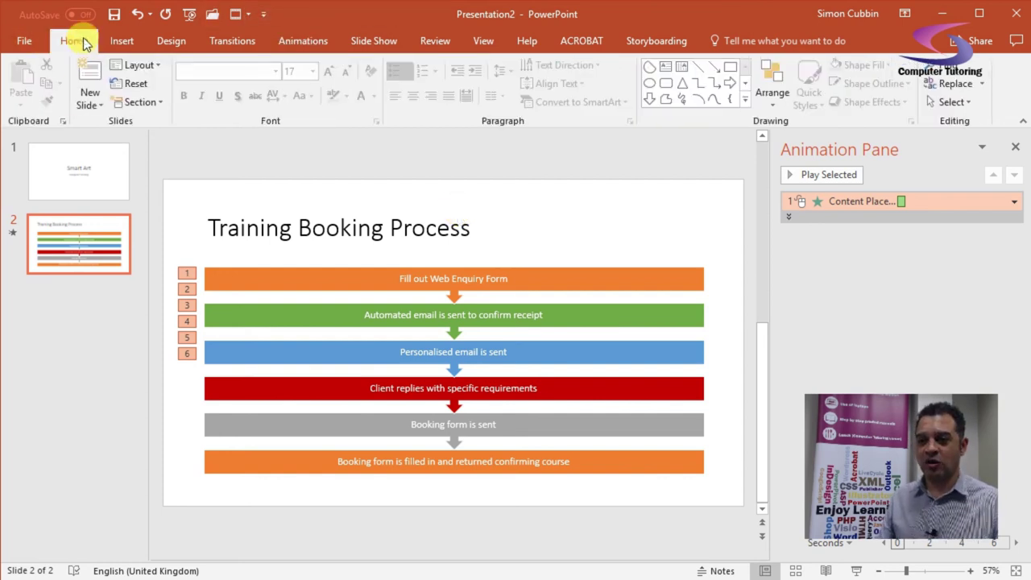
Step: Add a new Title and Content slide 3 and open the SmartArt graphic chooser
left_click(99, 100)
left_click(191, 147)
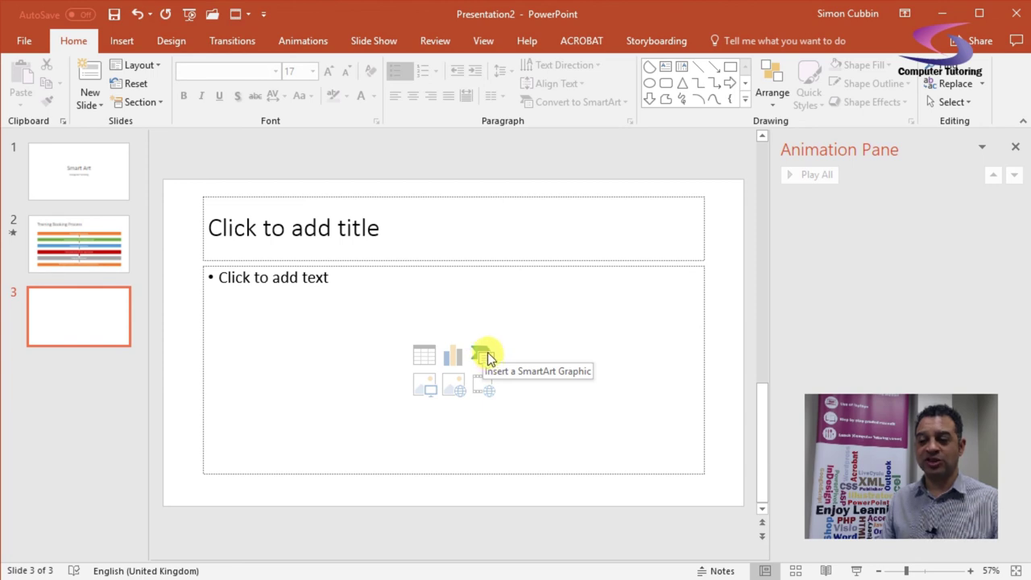
left_click(120, 41)
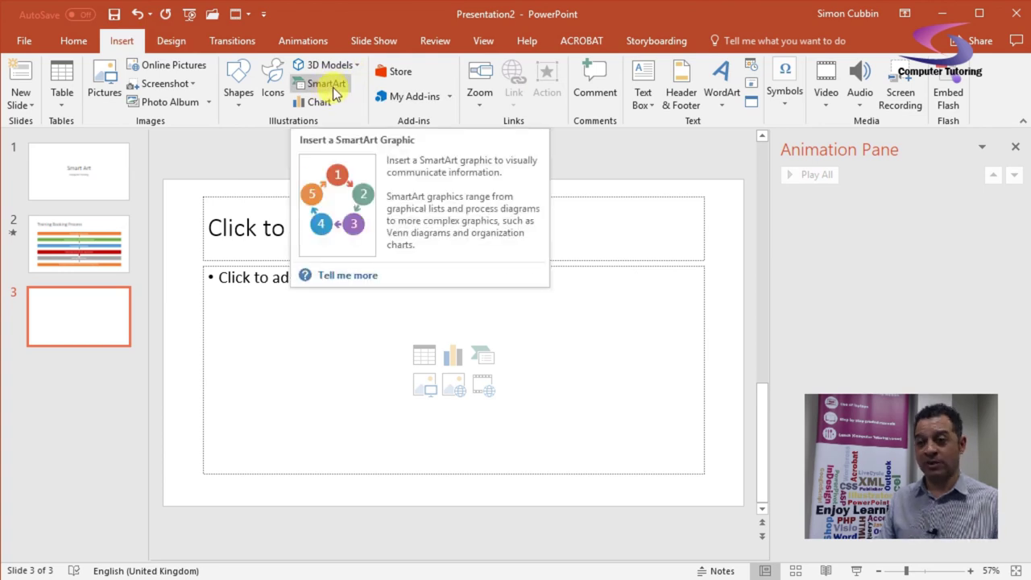
left_click(483, 356)
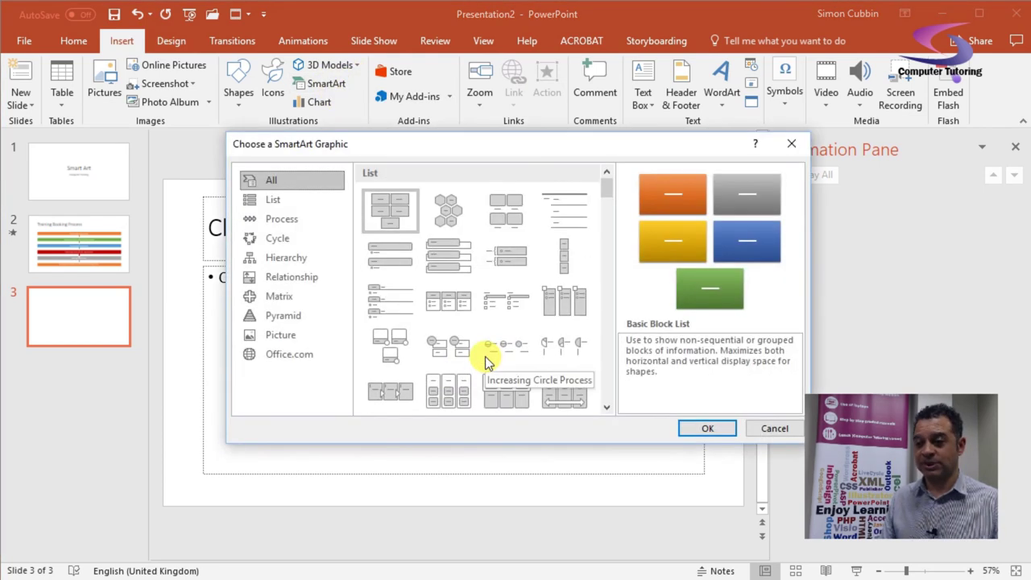
Step: Browse the SmartArt categories from List through Pyramid to reach the Picture layouts
left_click(251, 201)
left_click(257, 219)
left_click(256, 238)
left_click(256, 258)
left_click(264, 277)
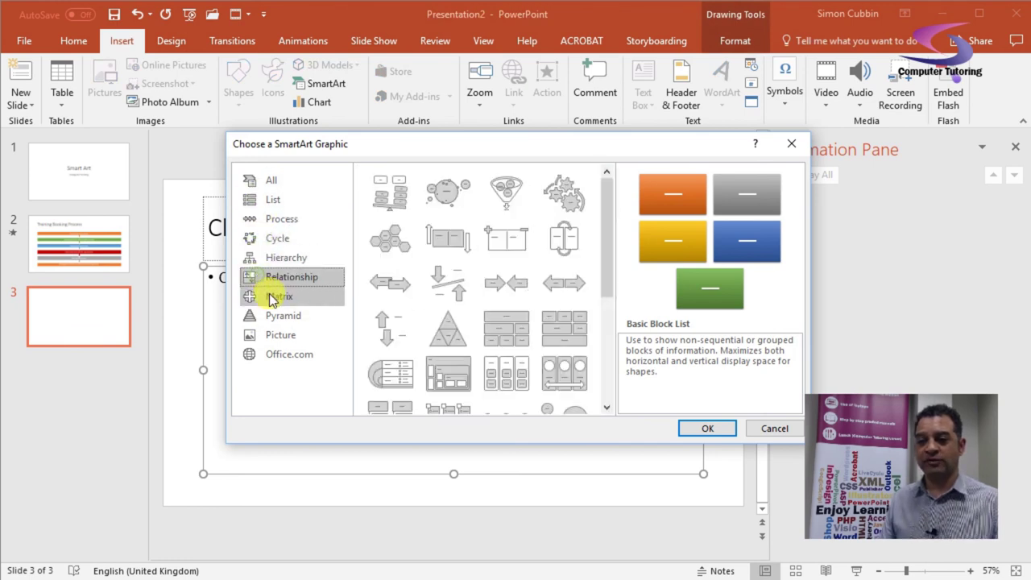
left_click(272, 297)
left_click(272, 316)
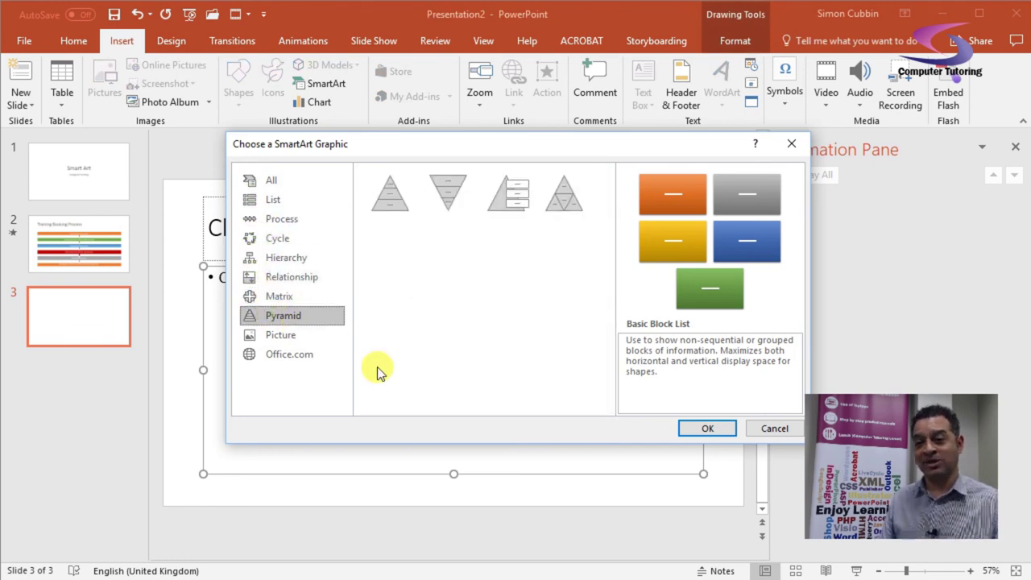
left_click(290, 336)
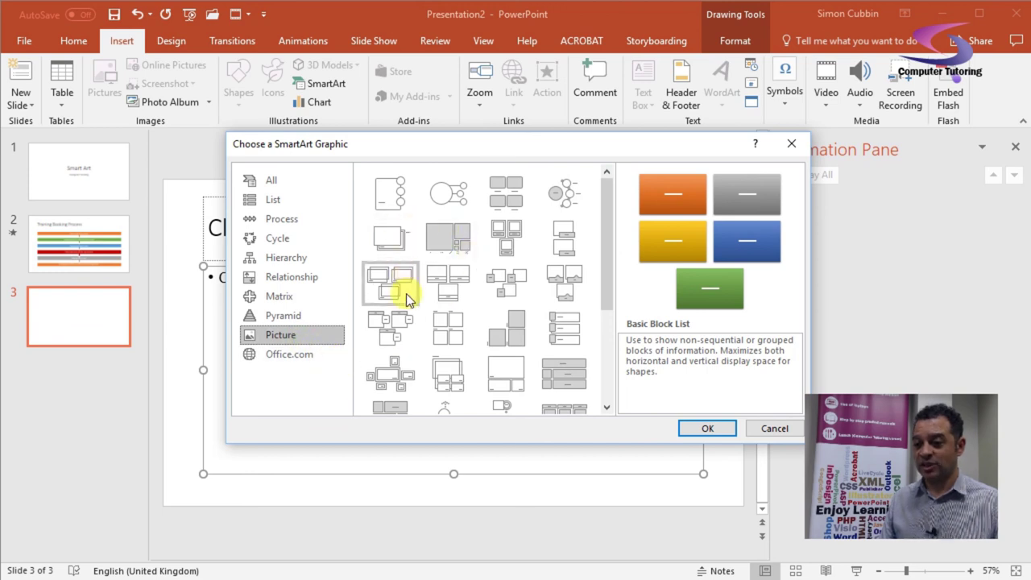